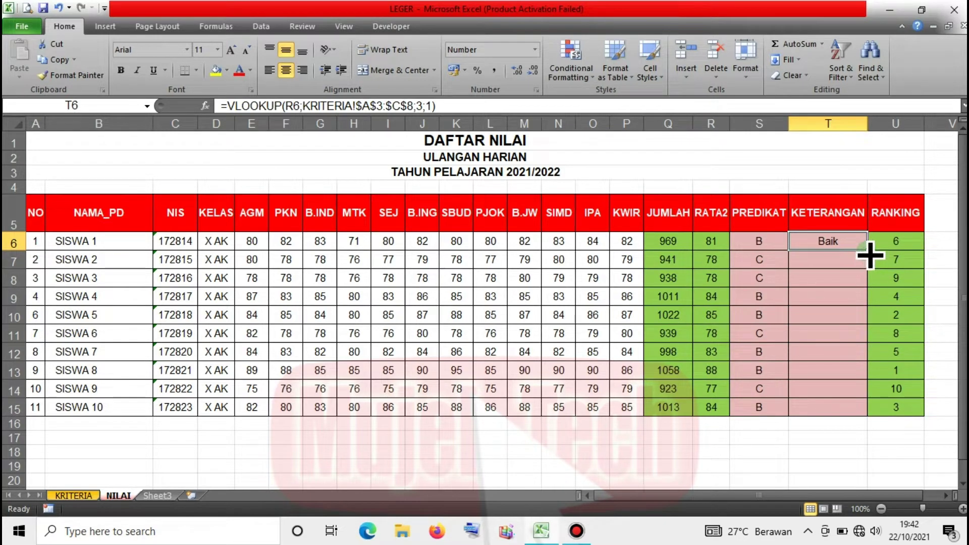
Copy the KETERANGAN VLOOKUP from T6 down to T15 and check a filled result.
double_click(867, 250)
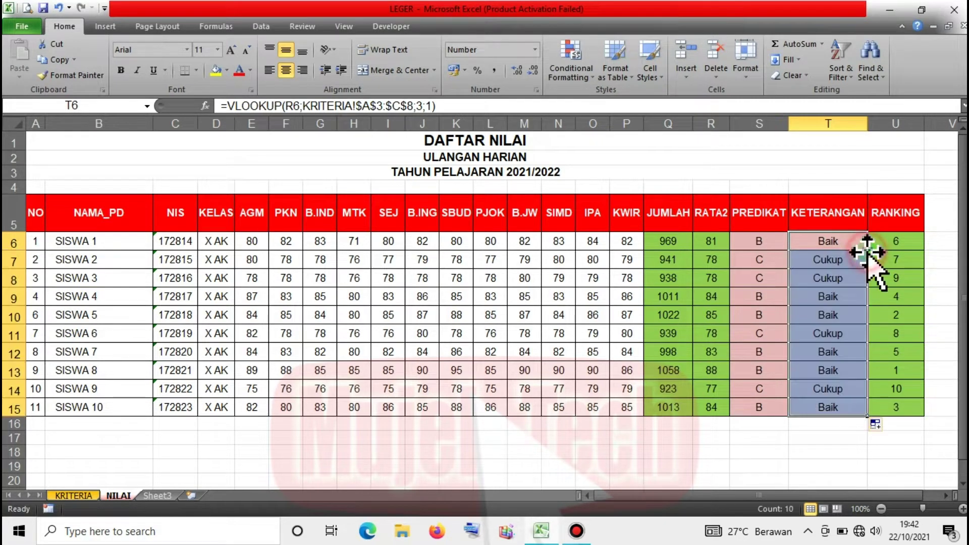
left_click(828, 303)
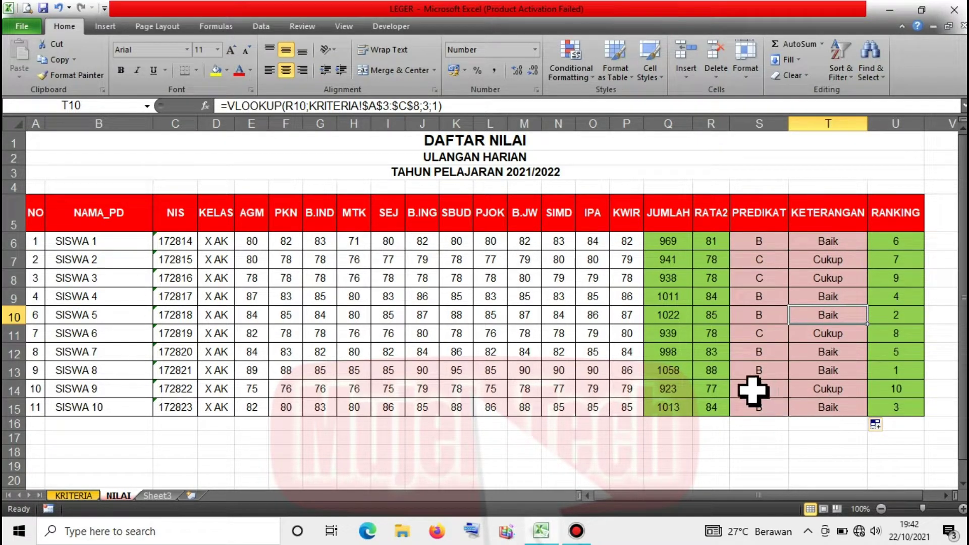
left_click(72, 496)
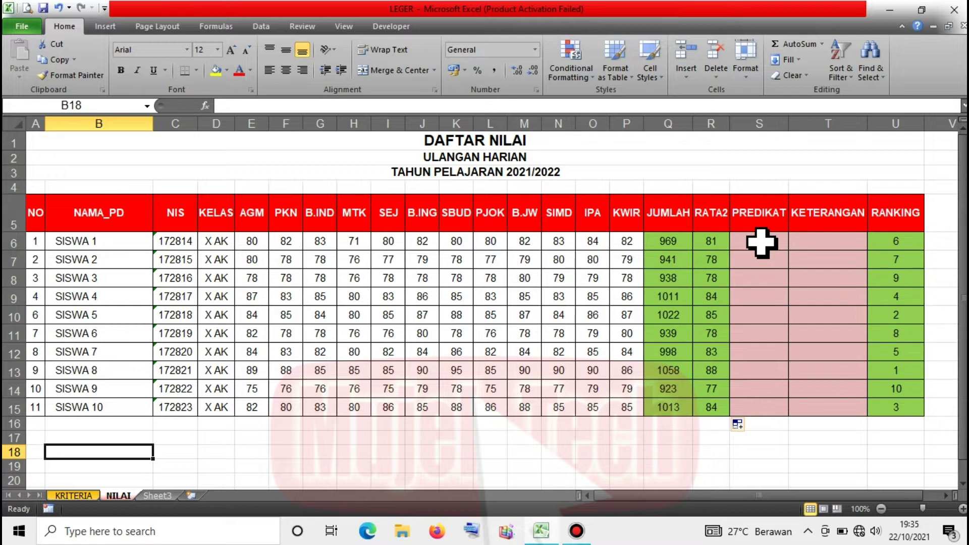
Review the empty PREDIKAT and KETERANGAN cells on NILAI, then view the KRITERIA criteria table.
left_click(762, 243)
left_click(808, 243)
left_click(742, 247)
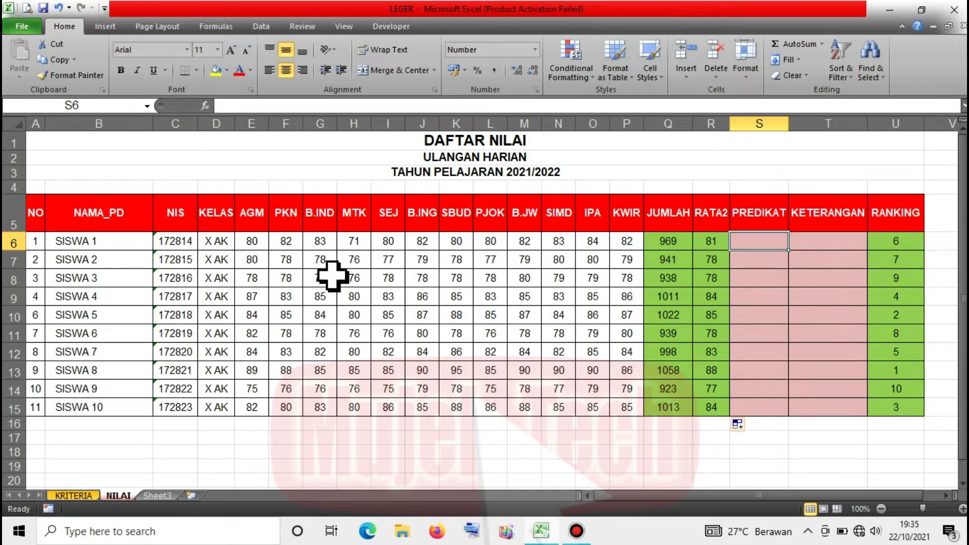
left_click(433, 139)
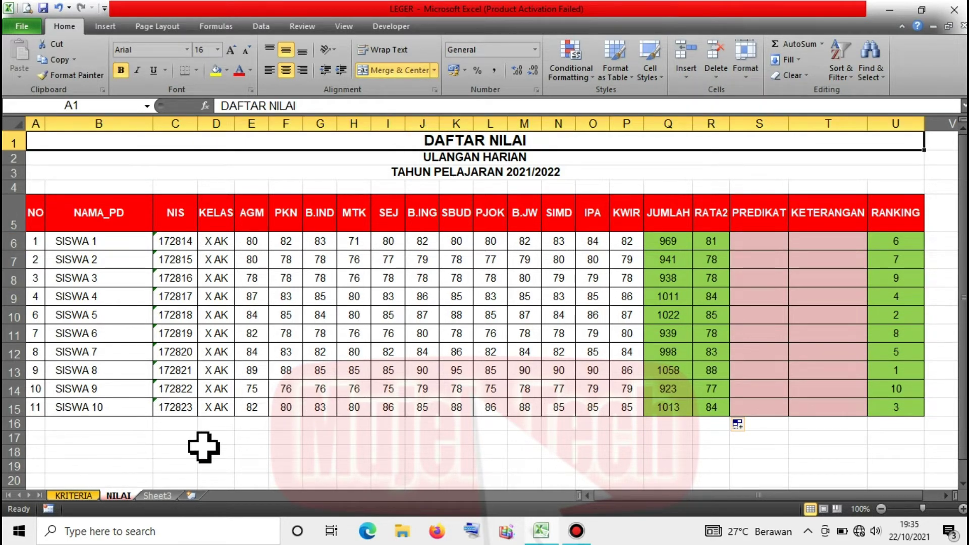
left_click(73, 495)
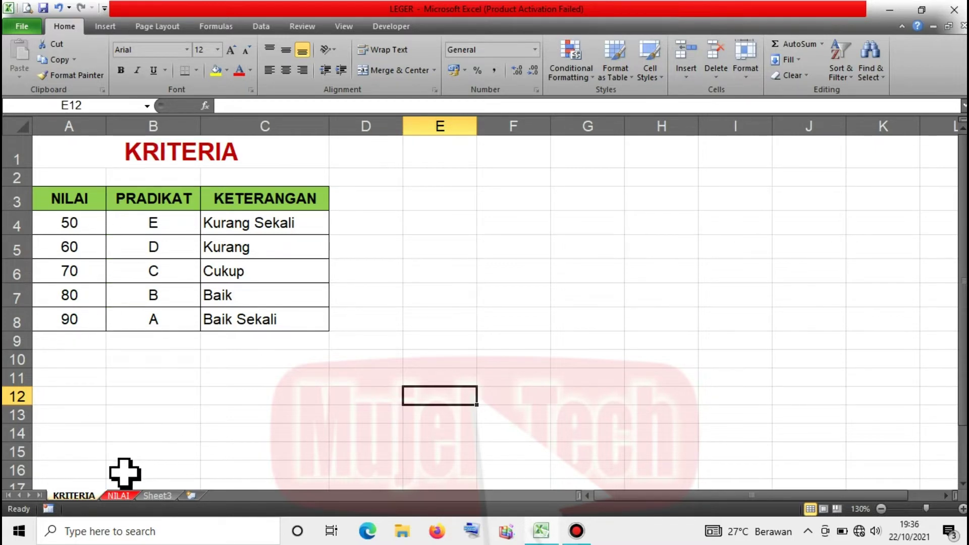
Return to the NILAI sheet and begin a =vlookup( formula in PREDIKAT cell S6.
left_click(87, 494)
left_click(72, 491)
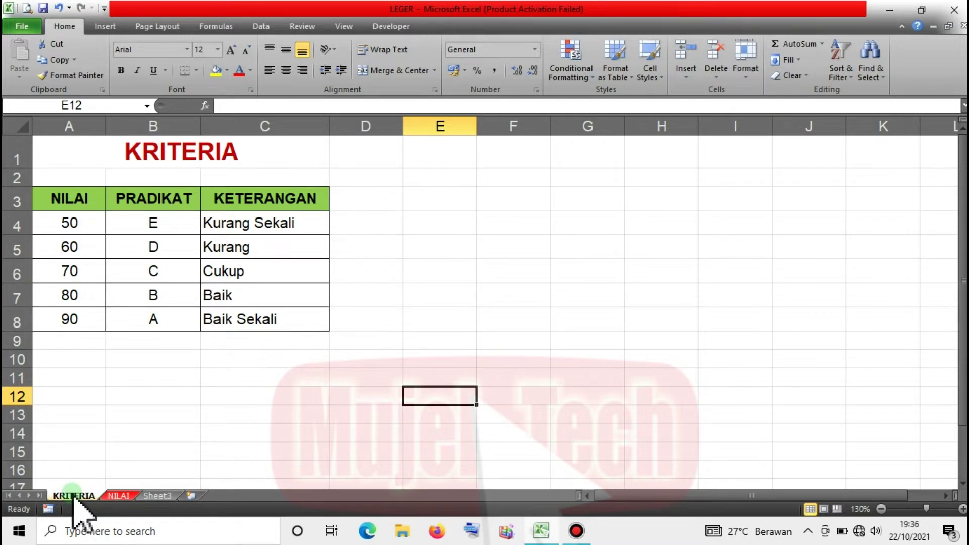
left_click(117, 494)
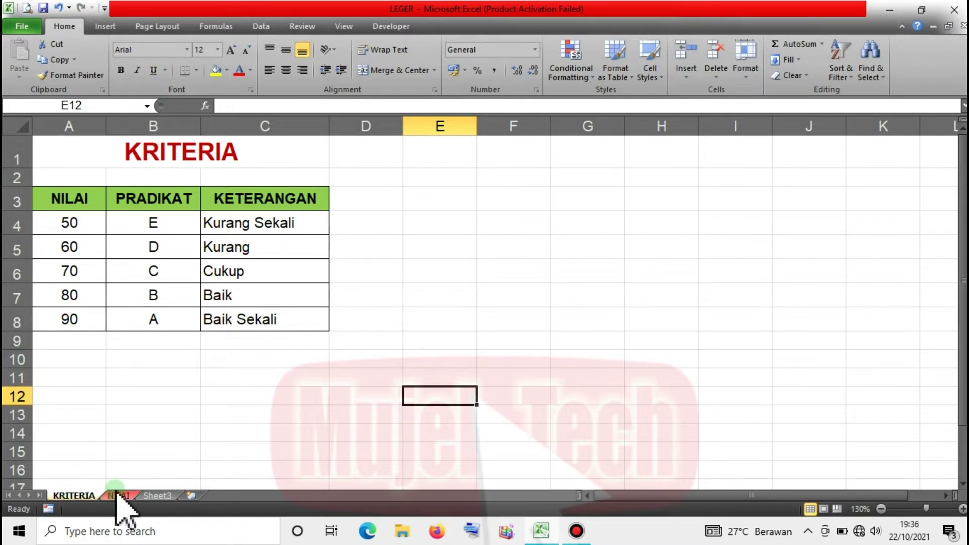
left_click(382, 162)
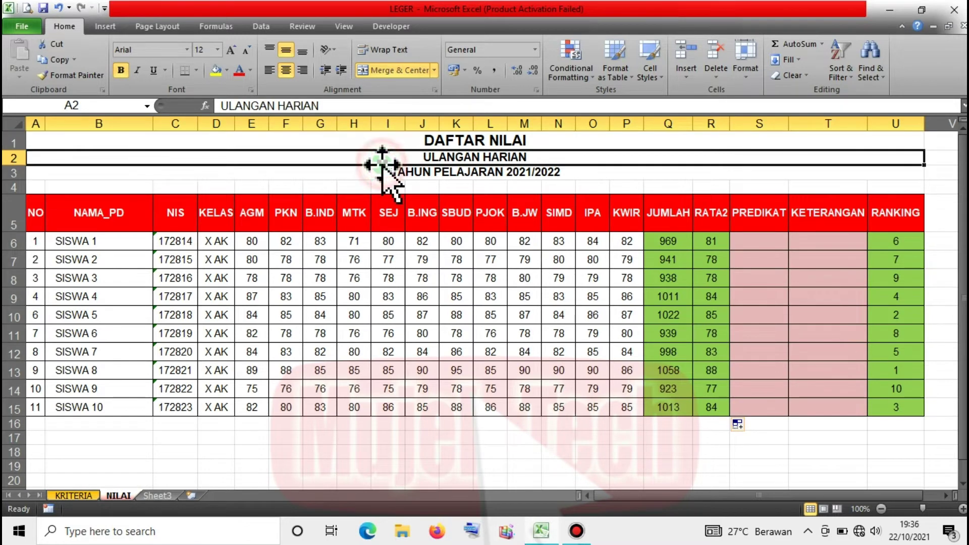
left_click(343, 321)
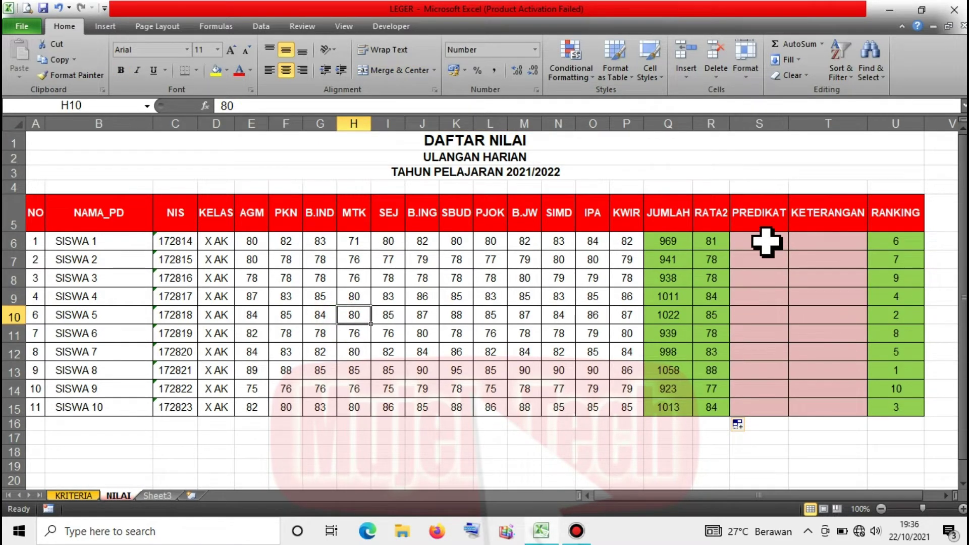
left_click(766, 242)
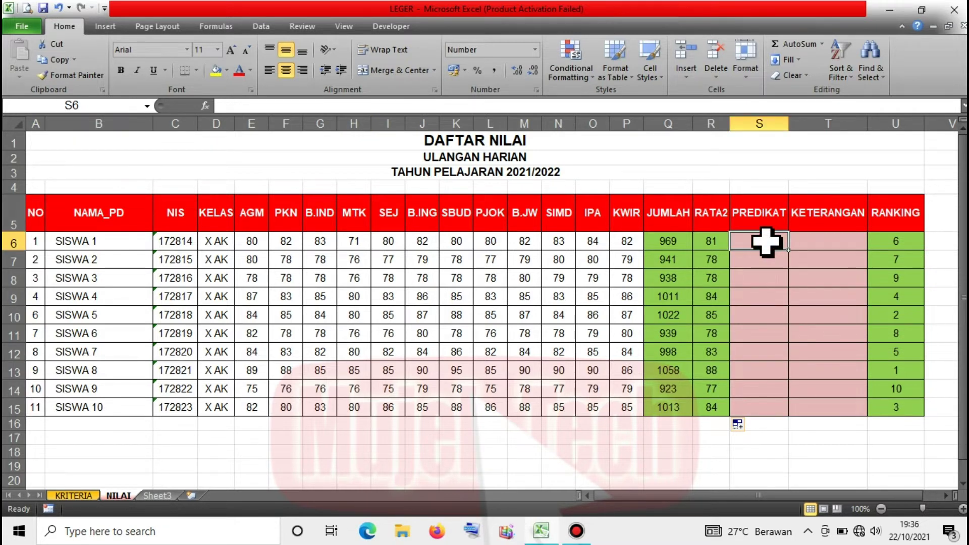
type("=v")
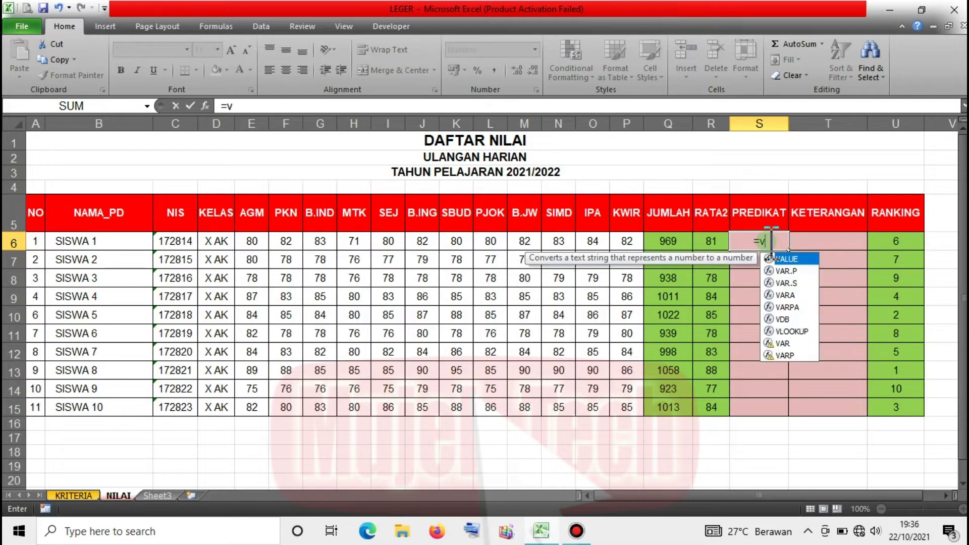
type("lookup(")
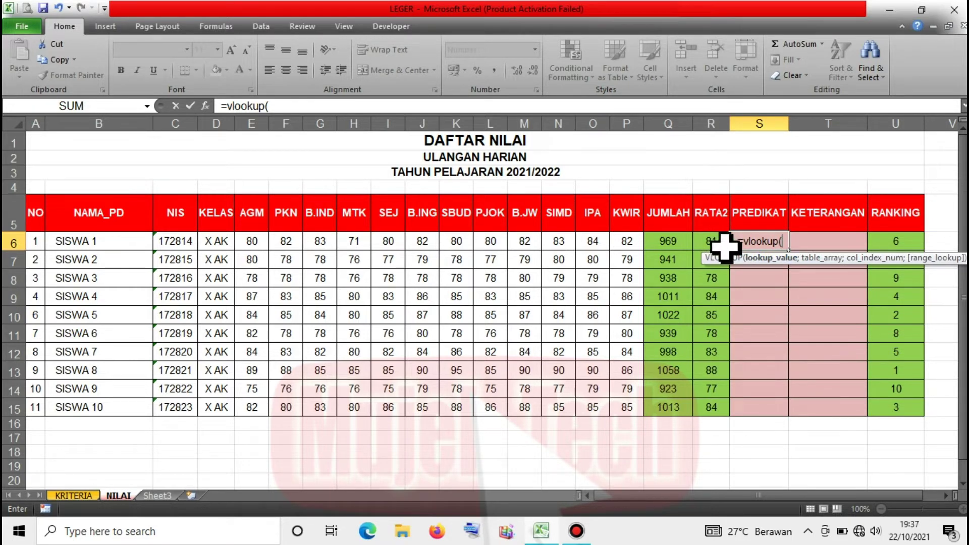
Set R6 as the VLOOKUP lookup value and go to KRITERIA to pick the table.
left_click(712, 241)
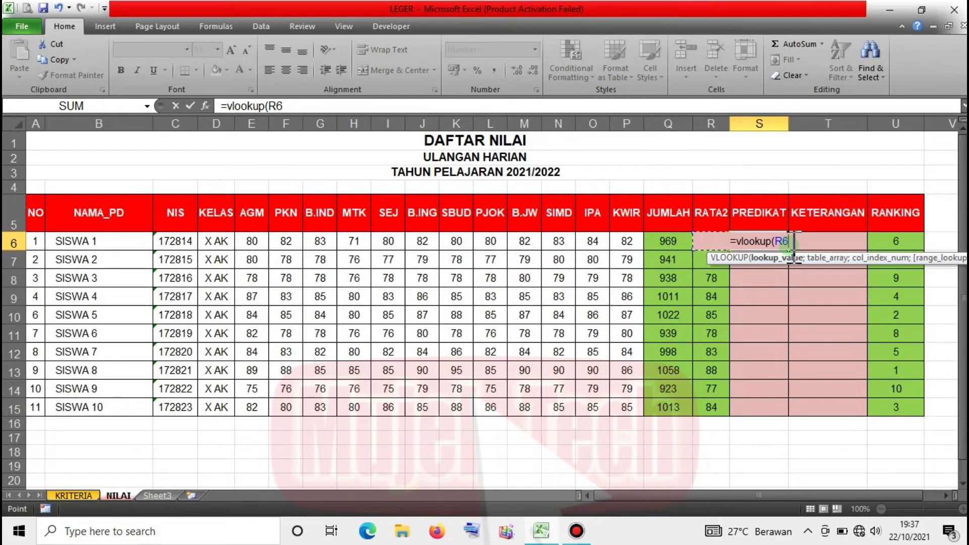
type(";")
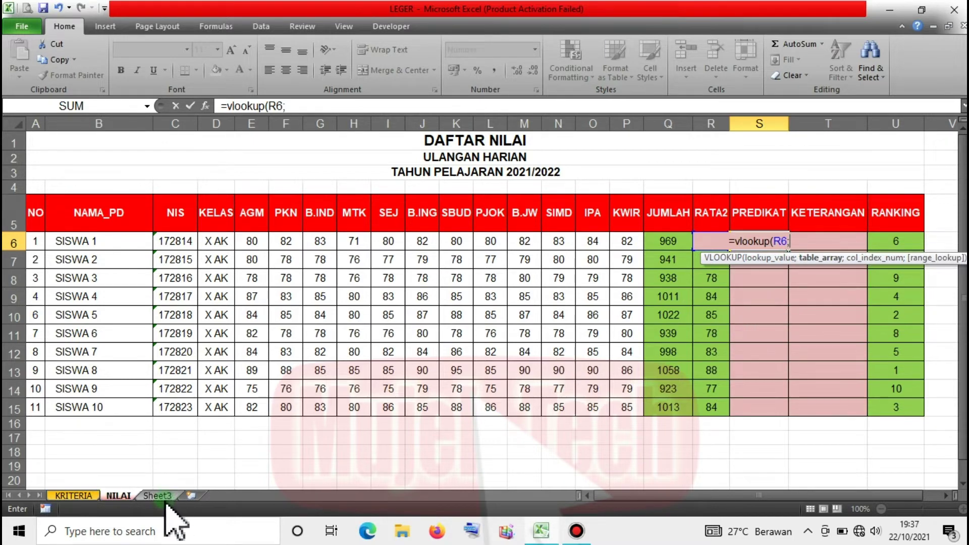
left_click(74, 496)
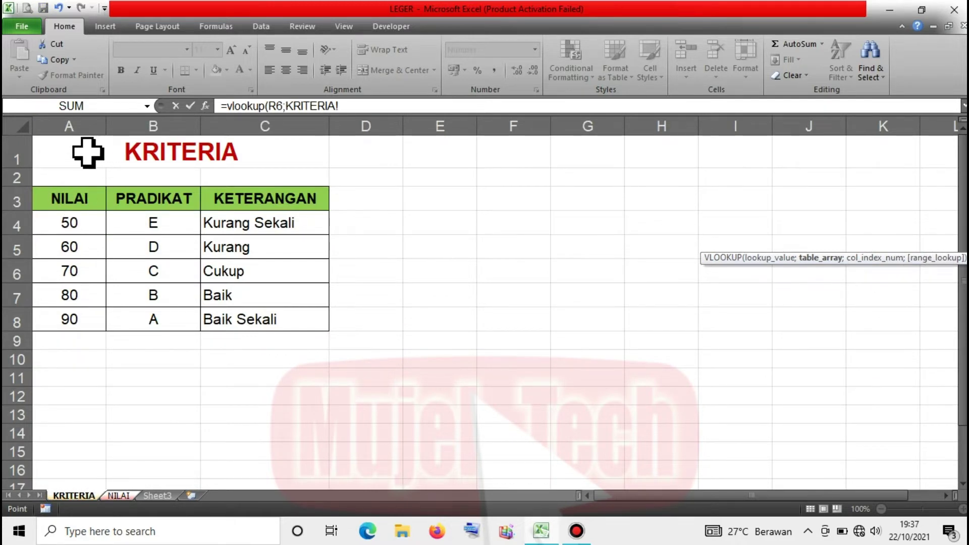
Add the KRITERIA table A3:C8 as the lookup range in the S6 formula.
left_click(67, 121)
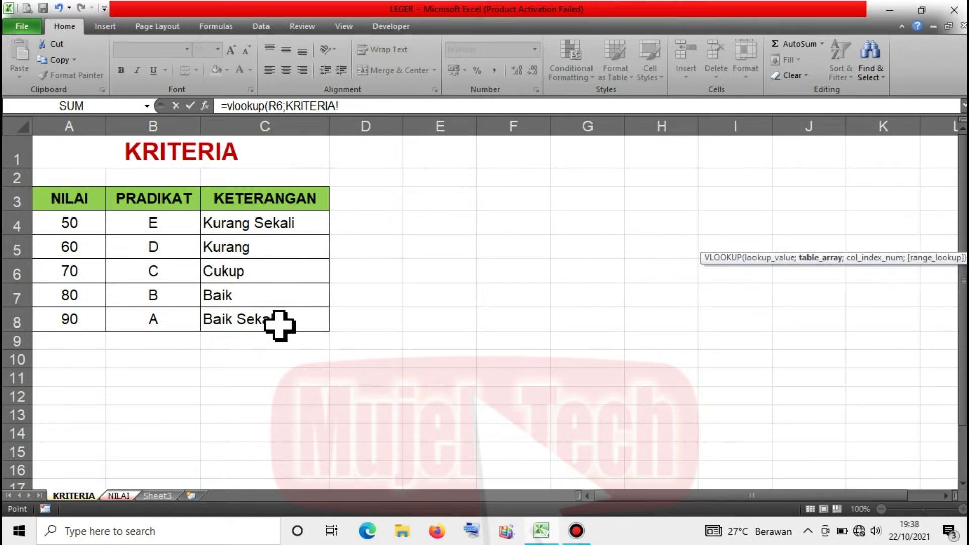
left_click(319, 107)
left_click(350, 106)
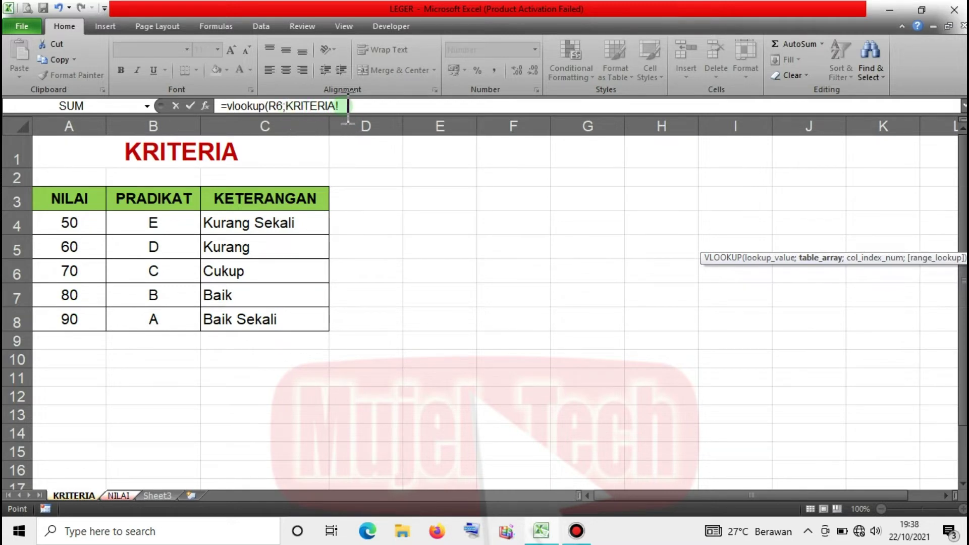
left_click(349, 106)
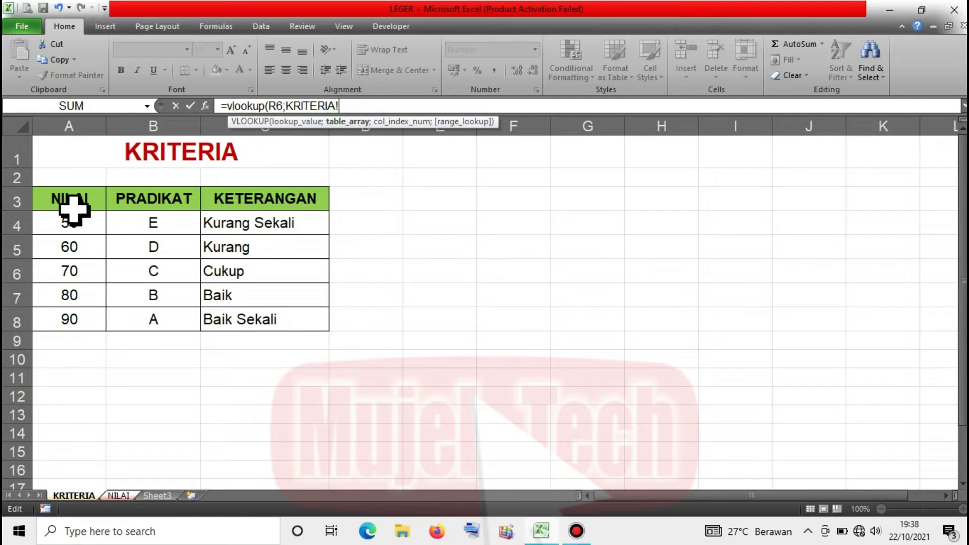
left_click(42, 198)
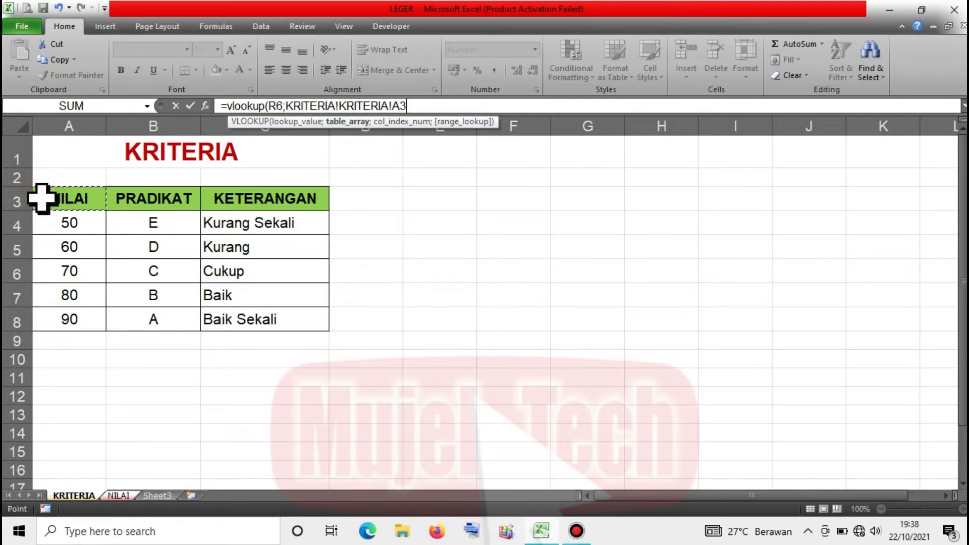
mouse_move(42, 198)
left_mouse_down()
mouse_move(292, 245)
mouse_move(293, 323)
left_mouse_up()
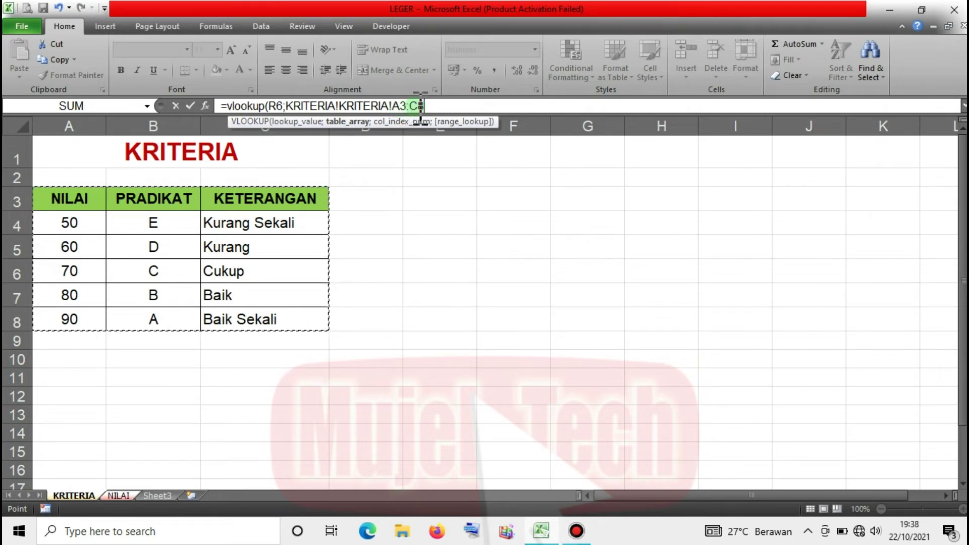
left_click(402, 106)
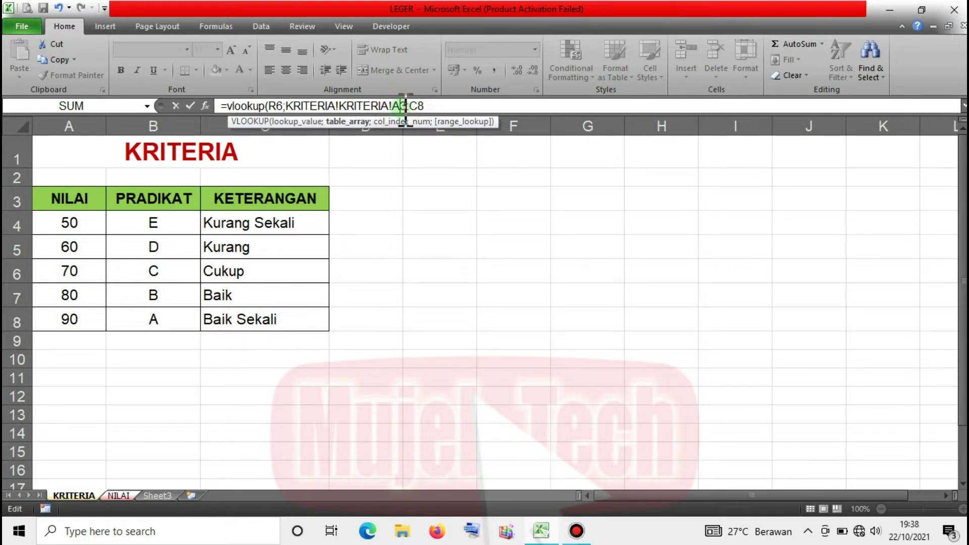
left_click_drag(403, 106, 419, 106)
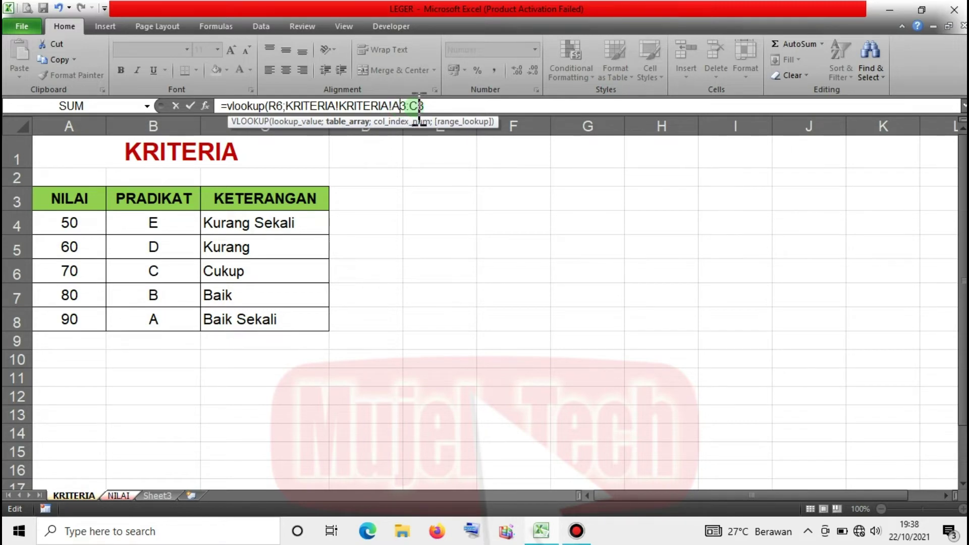
Make the lookup range absolute ($A$3:$C$8) and delete the duplicated KRITERIA! sheet name.
key("F4")
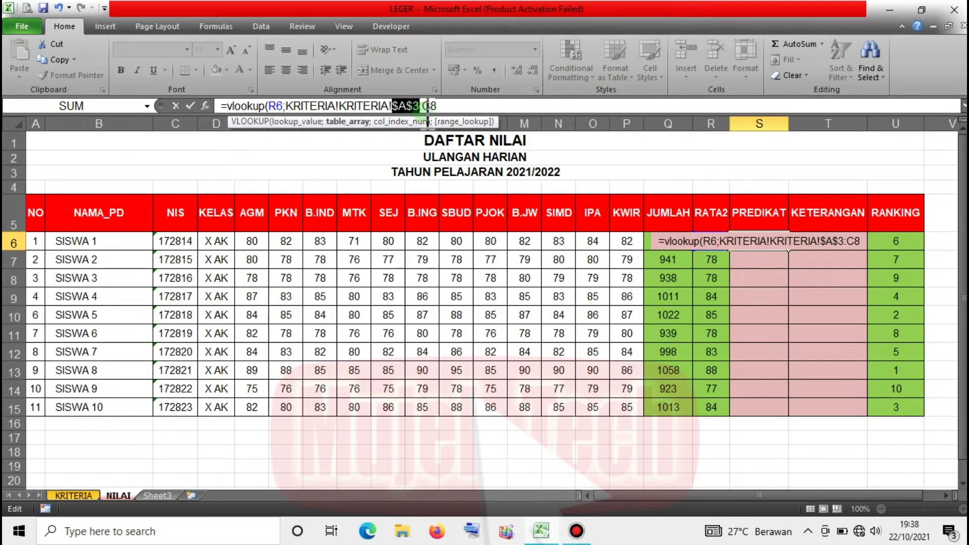
left_click_drag(410, 112, 432, 110)
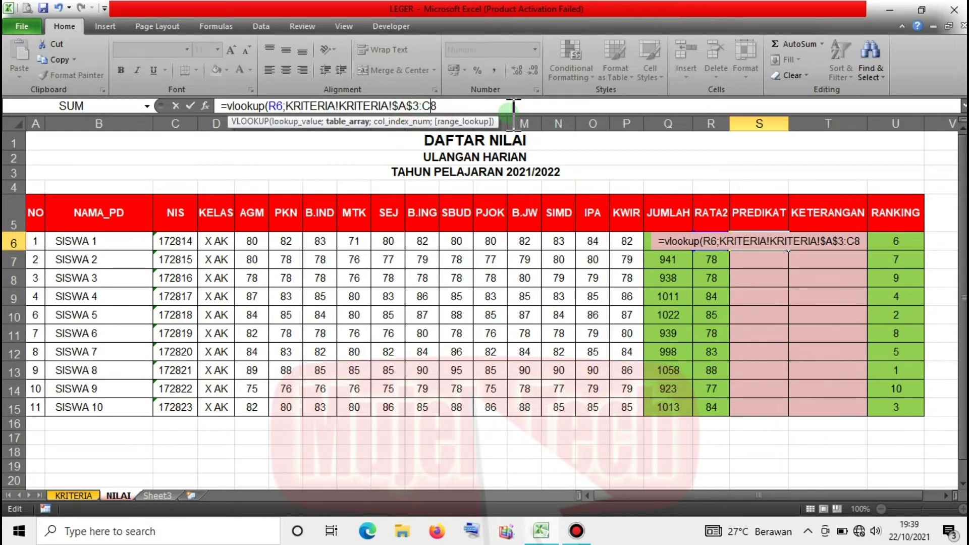
key("F4")
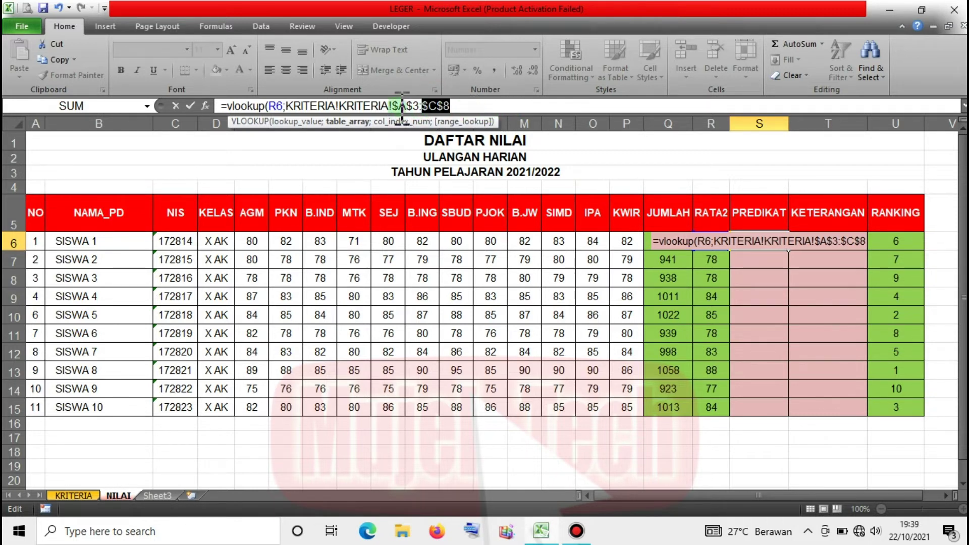
left_click(394, 106)
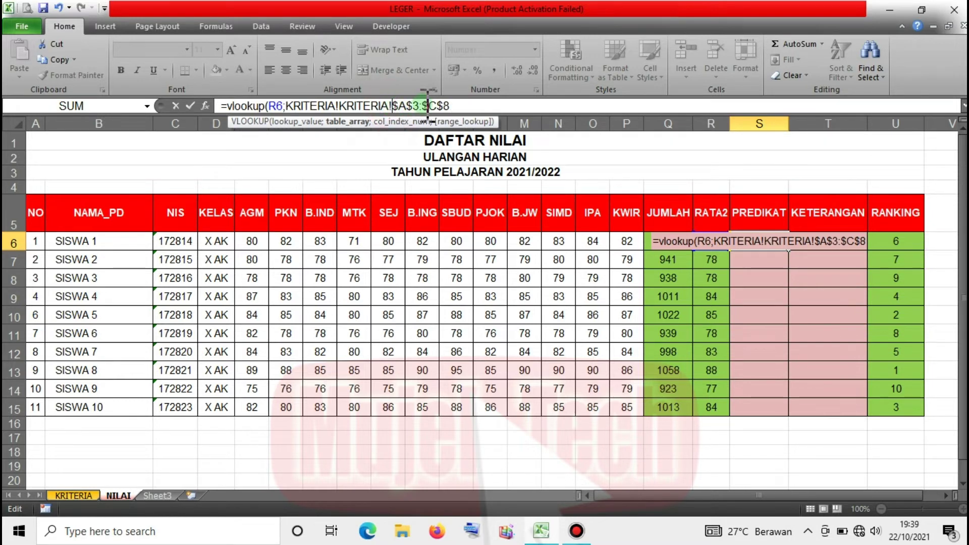
key("BackSpace")
key("BackSpace")
key("BackSpace")
key("BackSpace")
key("BackSpace")
key("BackSpace")
key("BackSpace")
key("BackSpace")
Add column index 2 to the VLOOKUP, checking the KRITERIA table's column order.
left_click(376, 106)
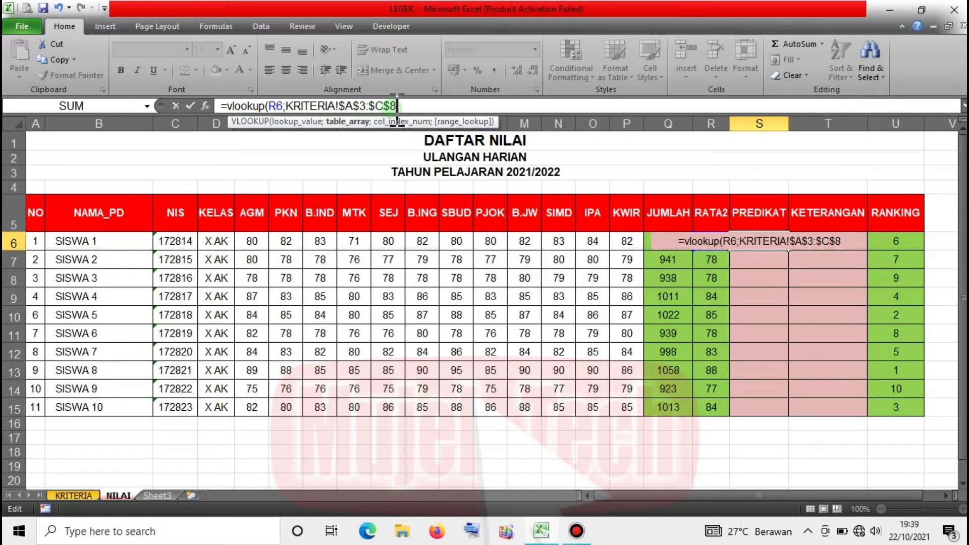
left_click(452, 105)
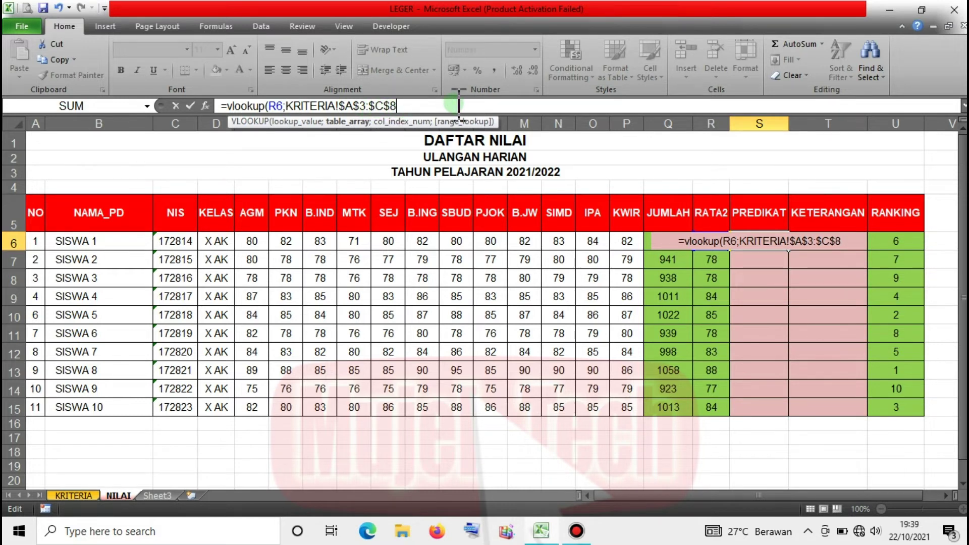
type(";2")
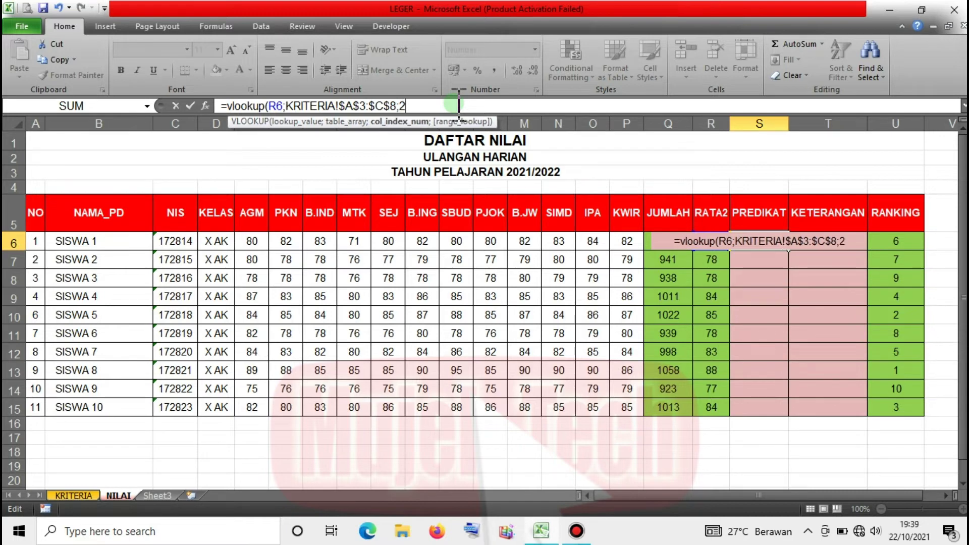
left_click(74, 496)
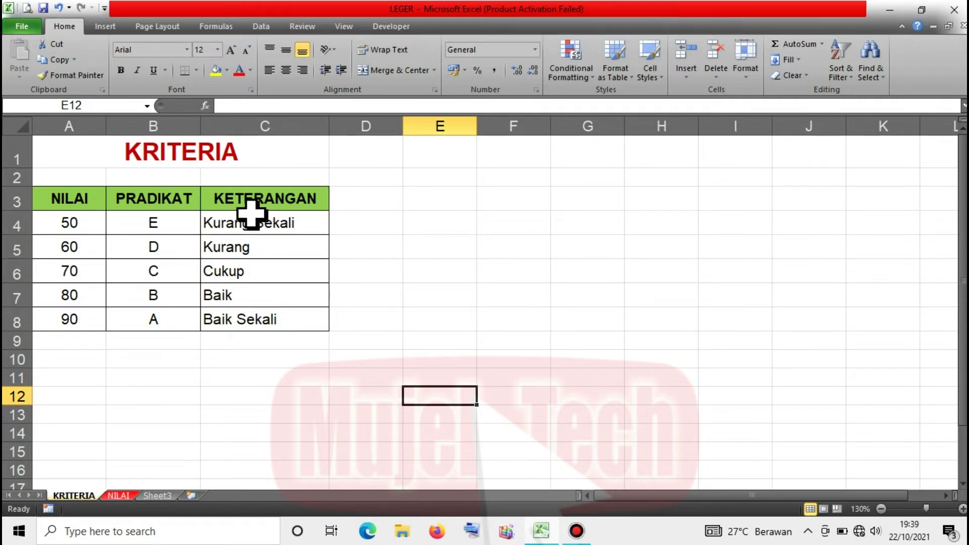
left_click(119, 495)
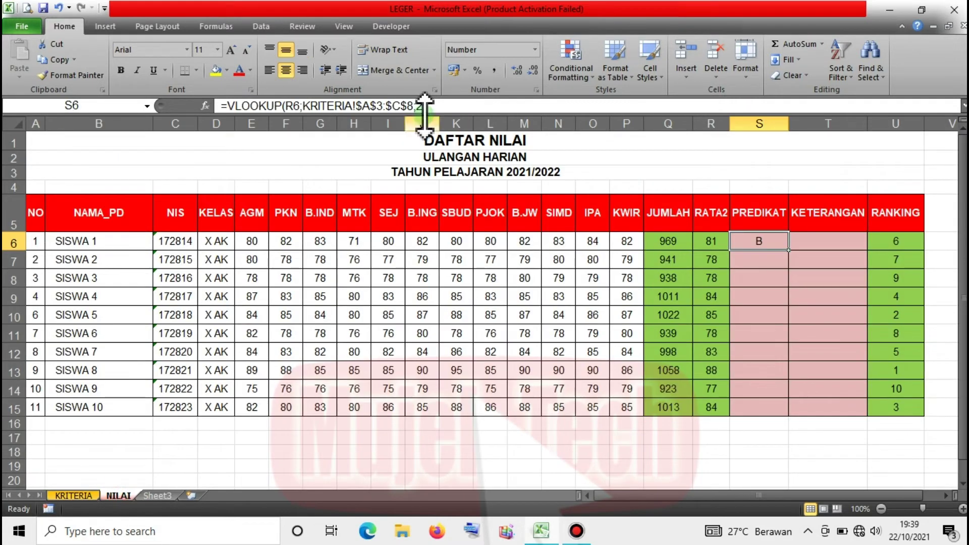
Add match type 1 and commit the S6 formula, which returns B.
left_click(427, 105)
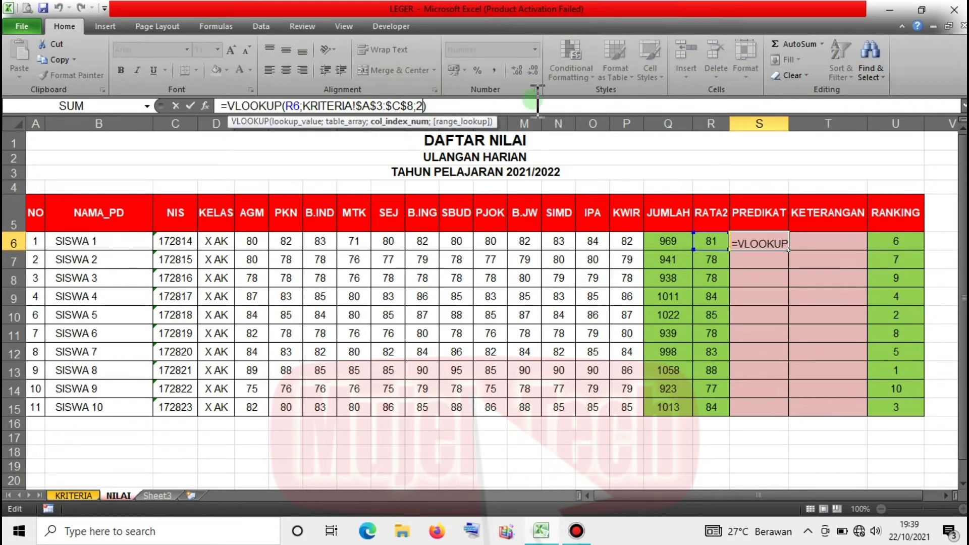
type(";1")
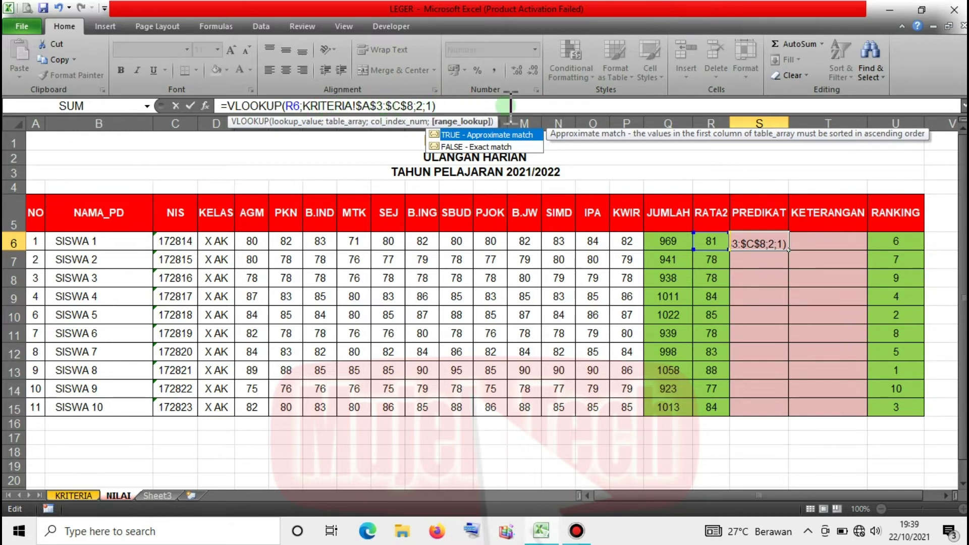
left_click(446, 106)
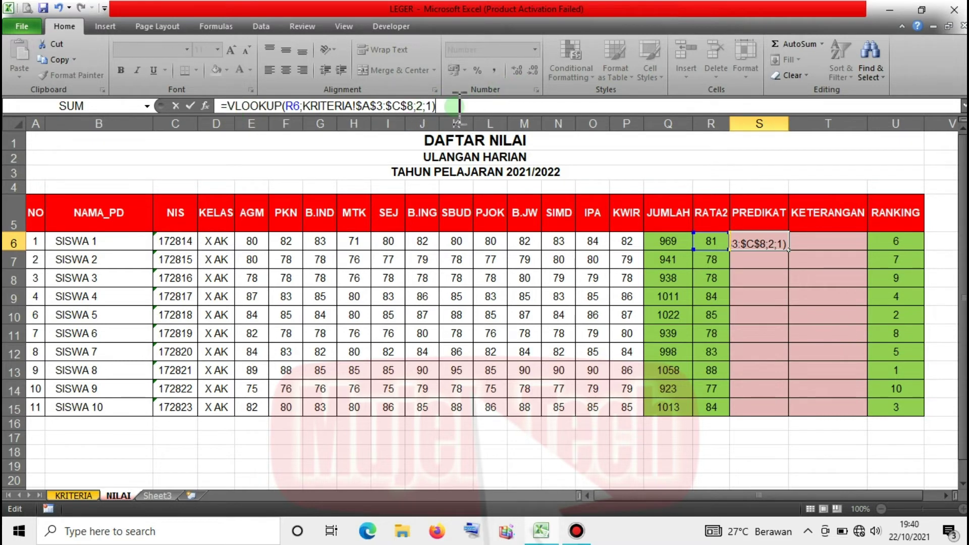
key("Return")
left_click(774, 243)
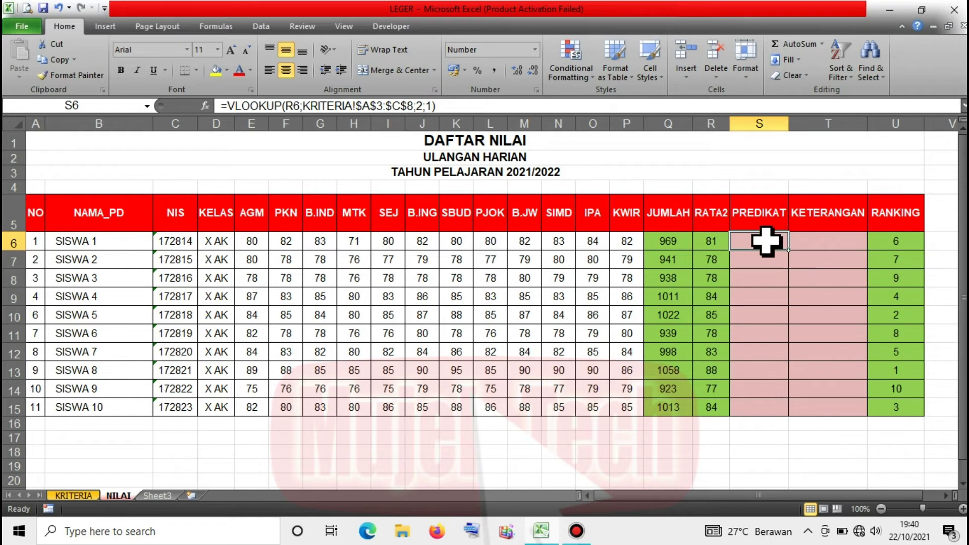
left_click(712, 242)
left_click(747, 240)
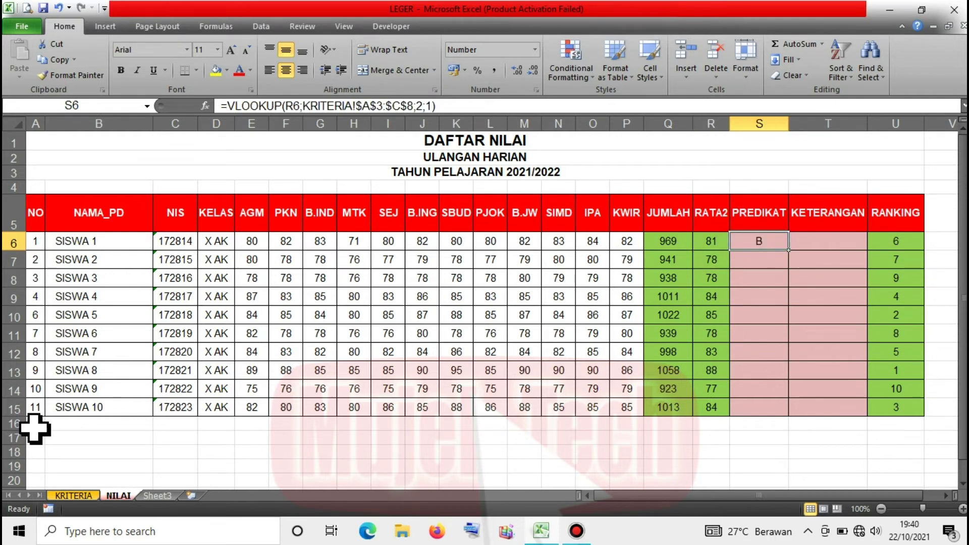
left_click(78, 495)
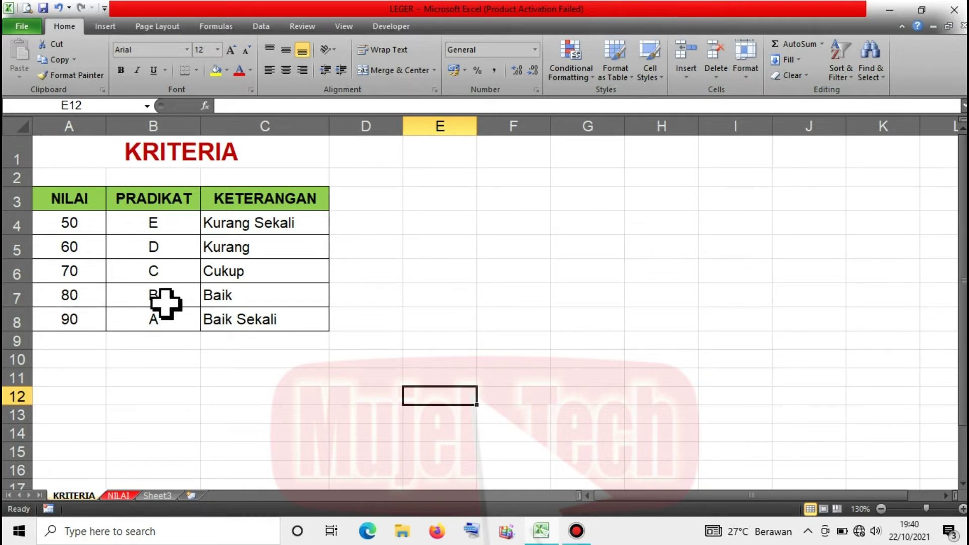
Copy the PREDIKAT formula down S6:S15 so each student gets B or C.
left_click(119, 496)
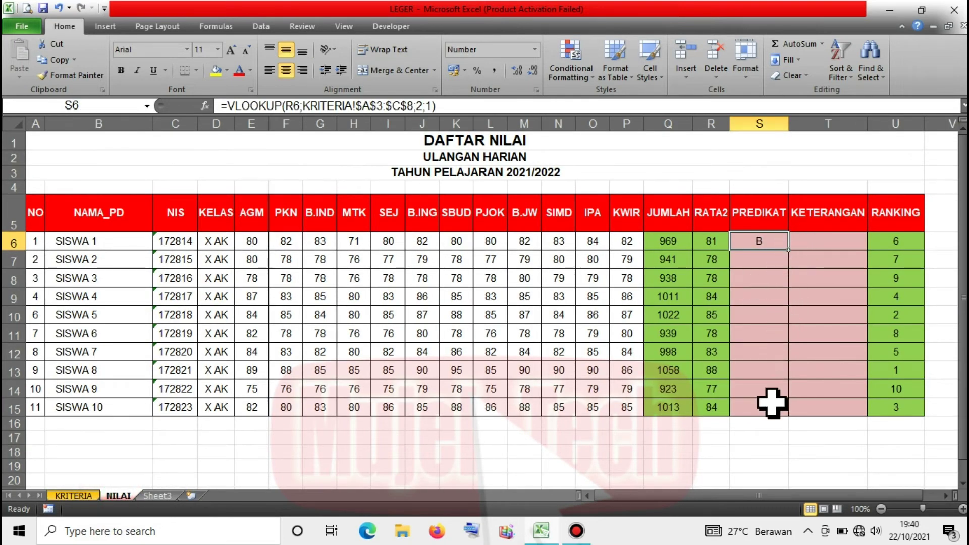
double_click(789, 252)
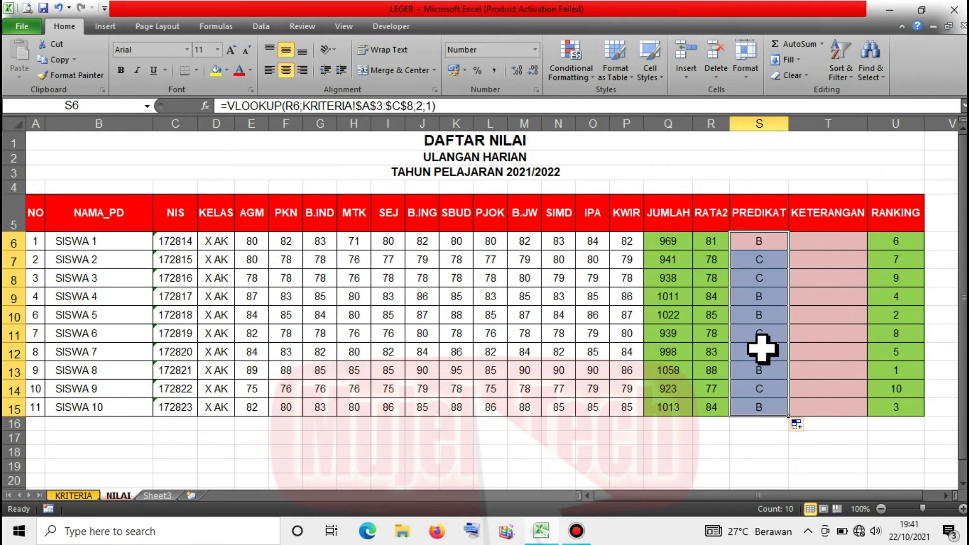
left_click(800, 333)
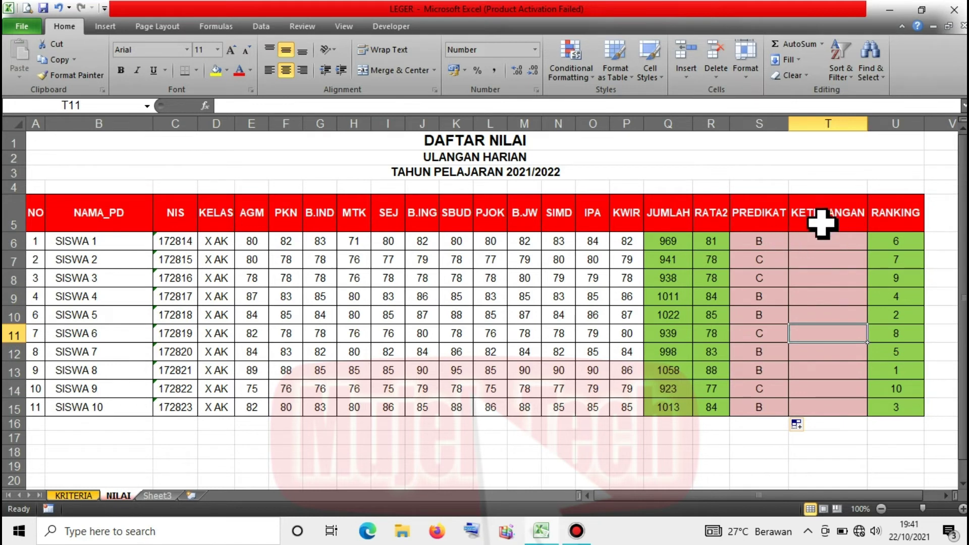
left_click(815, 241)
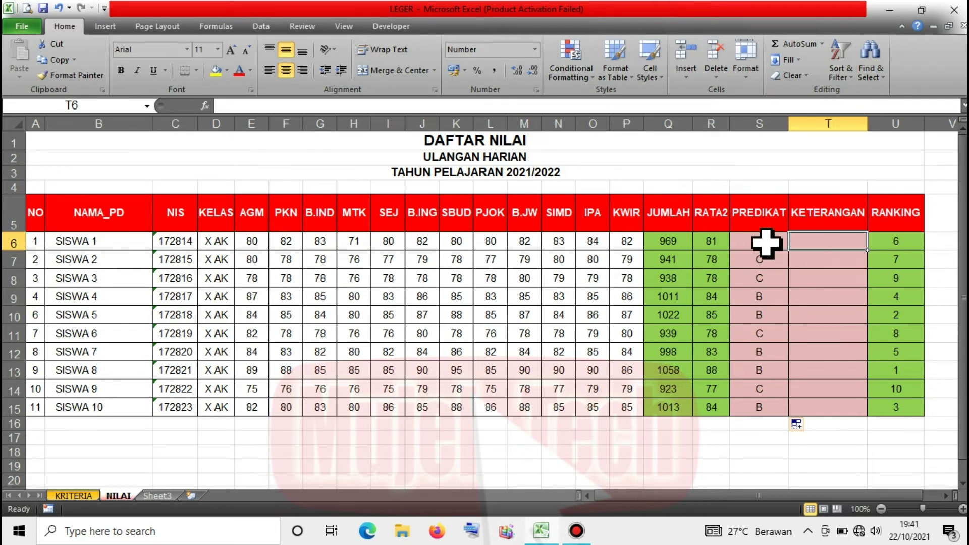
Copy the S6 PREDIKAT formula and paste it into KETERANGAN cell T6.
left_click(766, 243)
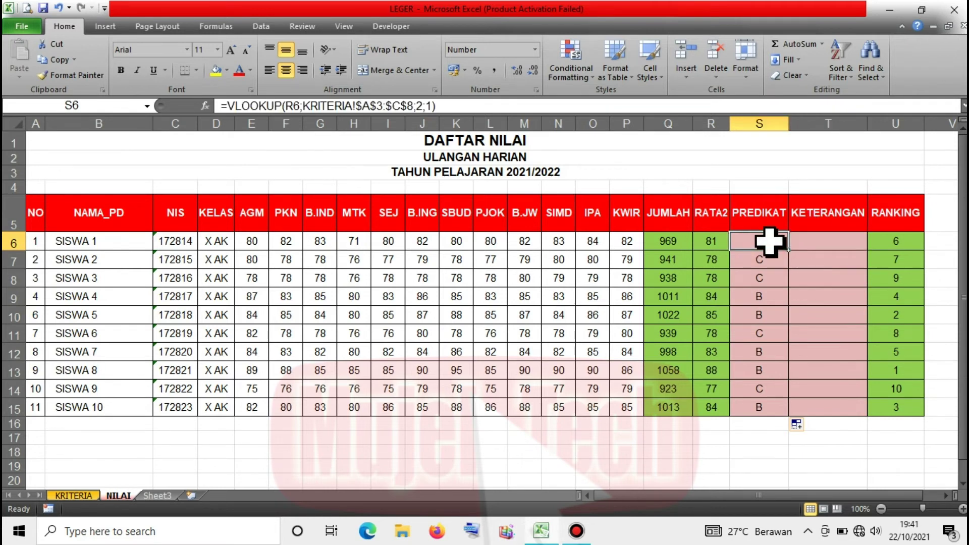
key("ctrl+c")
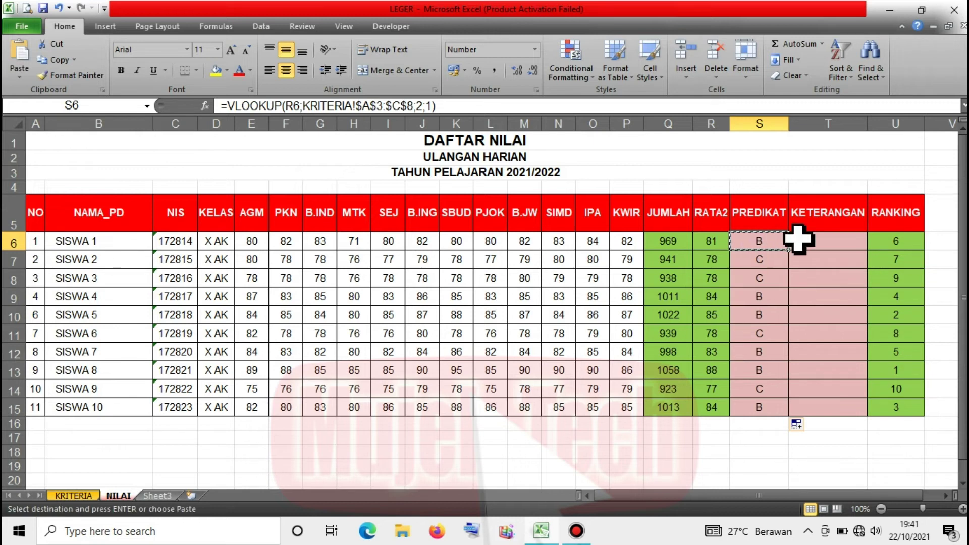
left_click(823, 244)
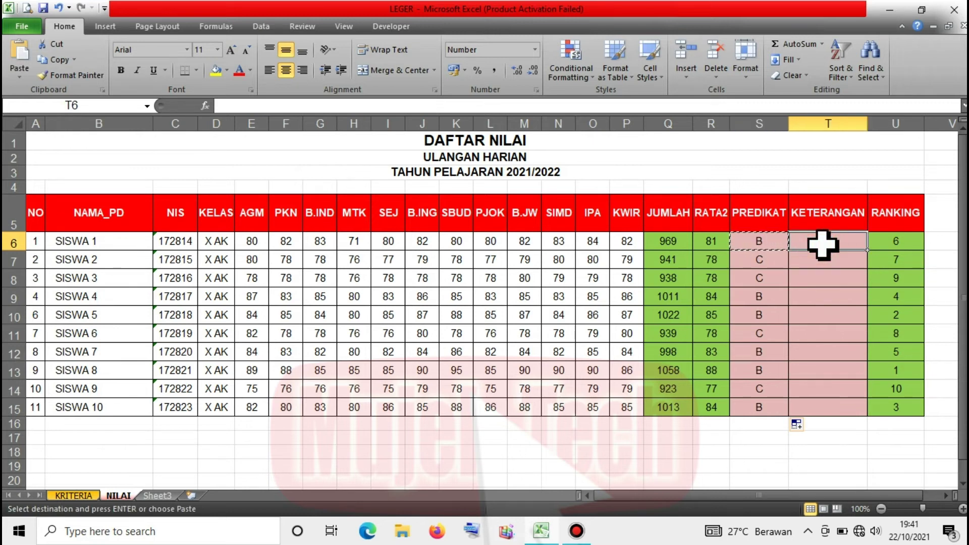
key("ctrl+v")
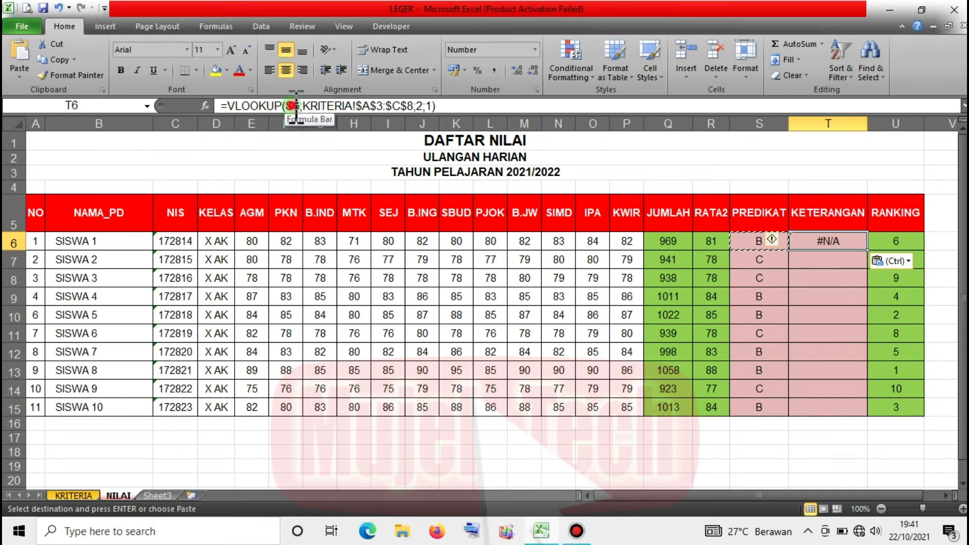
Change T6's lookup value to R6 and its column index to 3.
left_click(317, 106)
key("Left")
key("Left")
key("Left")
key("BackSpace")
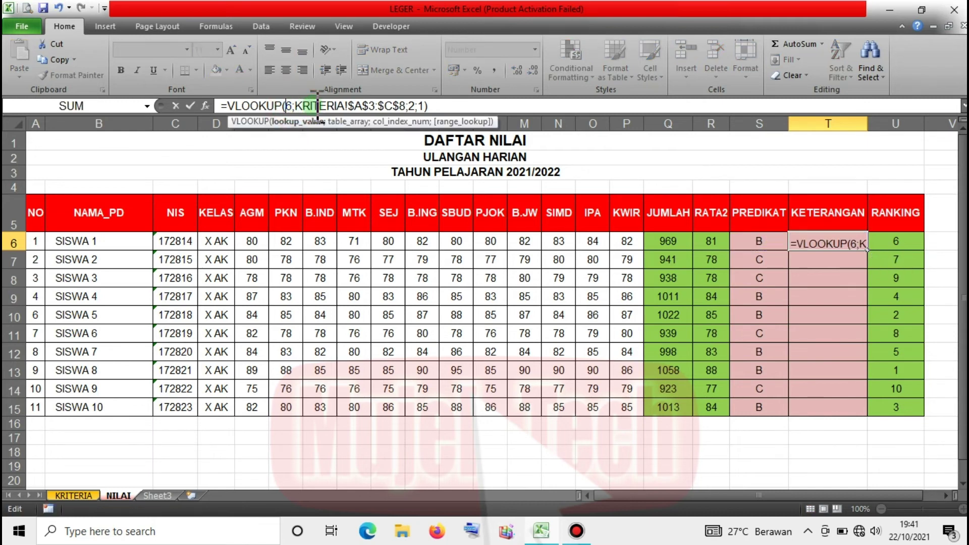
type("r")
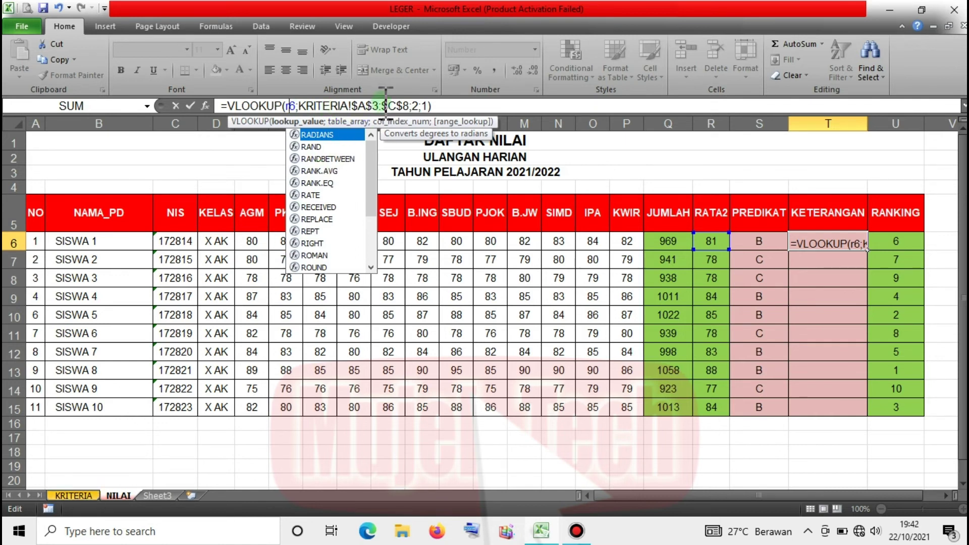
left_click(420, 106)
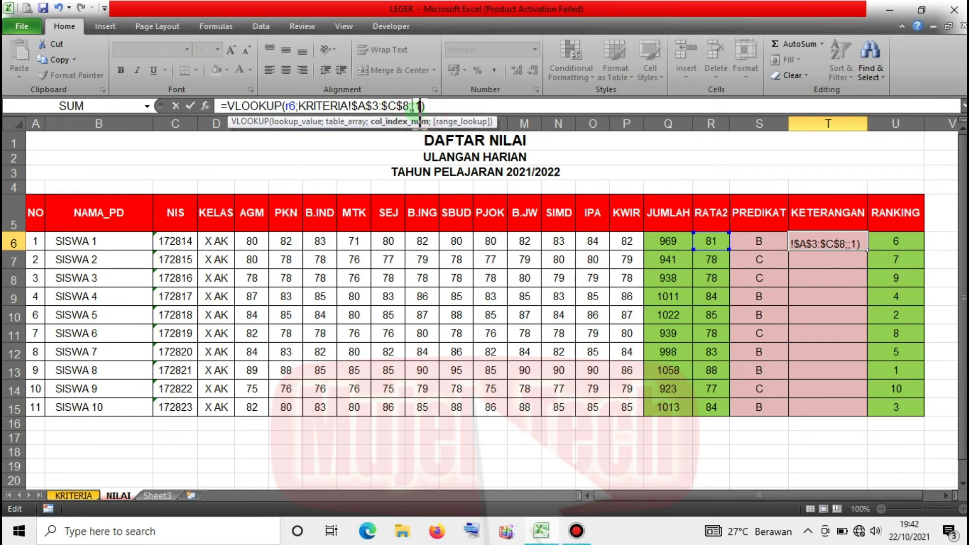
type("3")
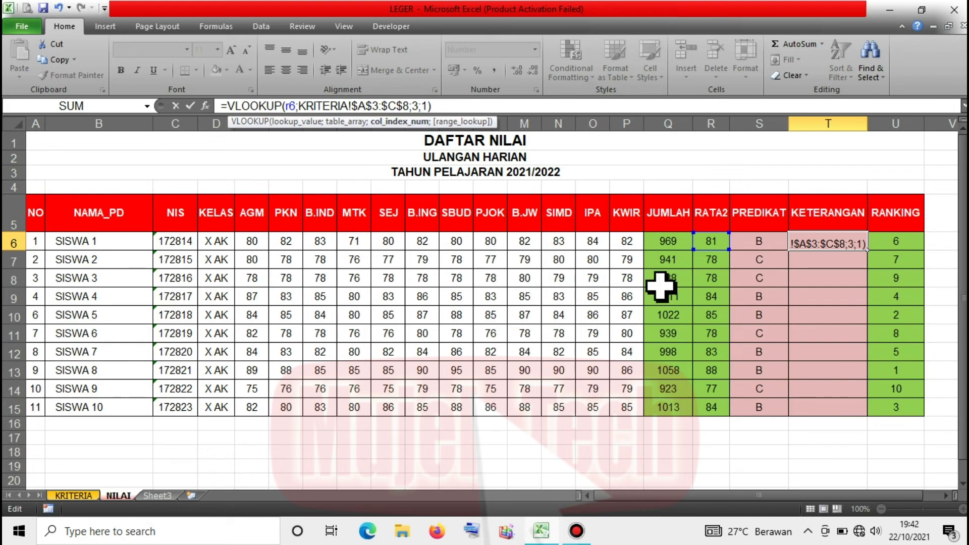
Tidy the match-type argument and commit the T6 formula, which returns Baik.
left_click(76, 495)
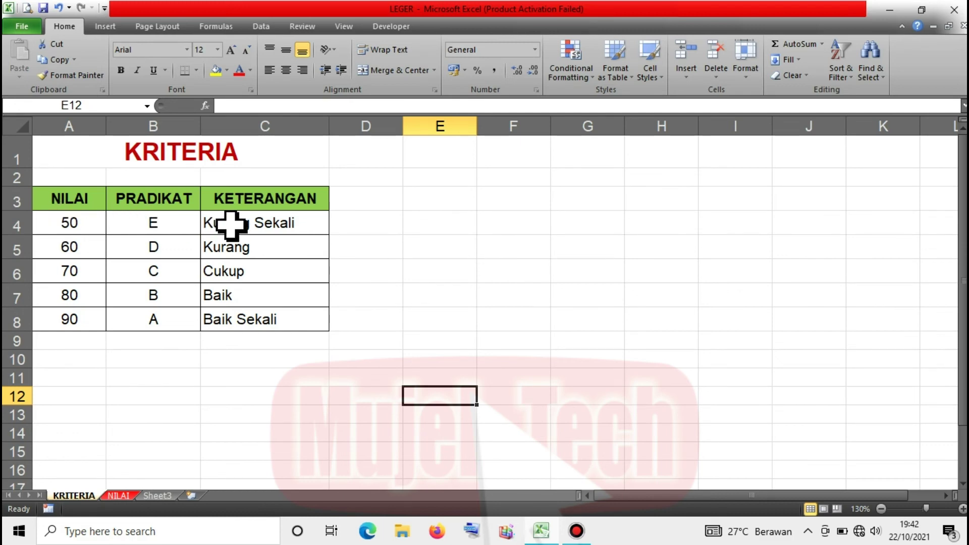
left_click(120, 496)
left_click(423, 106)
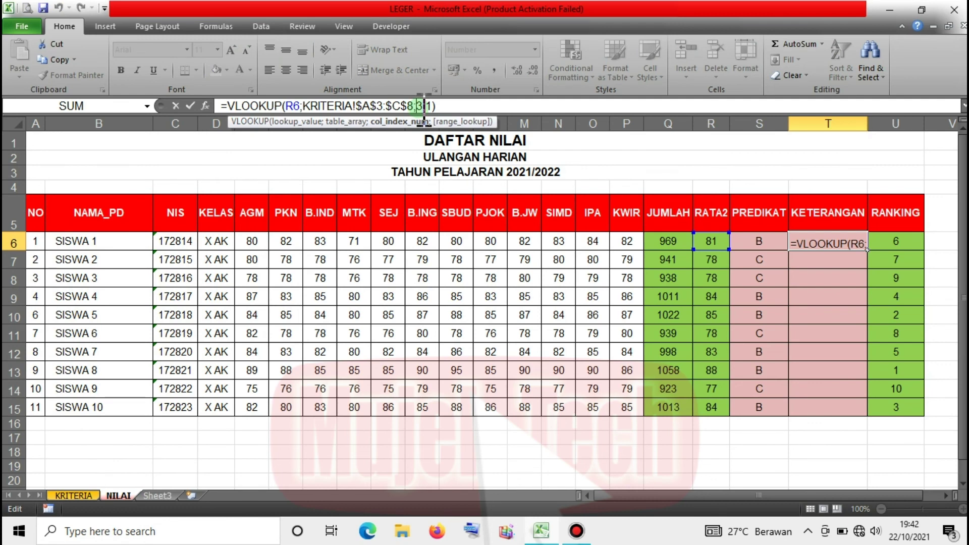
key("BackSpace")
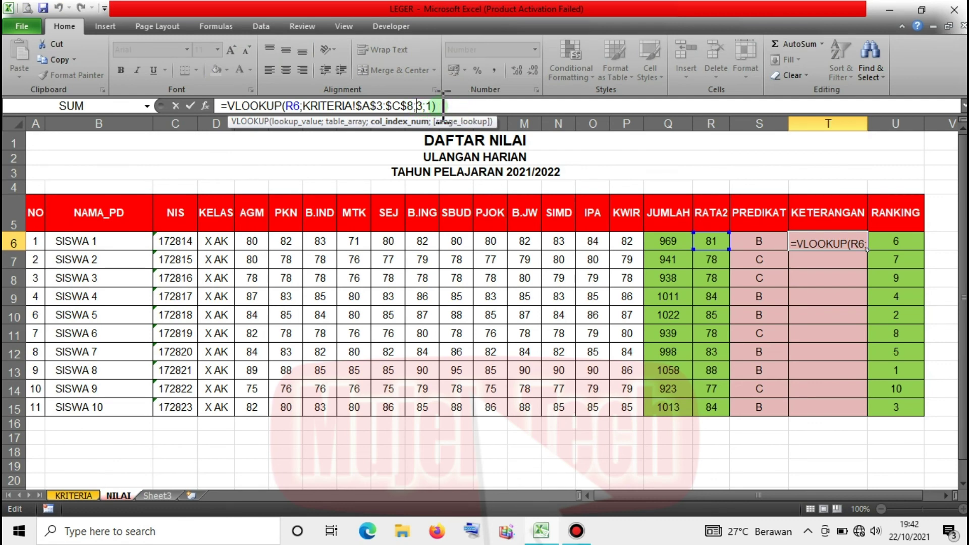
left_click(442, 106)
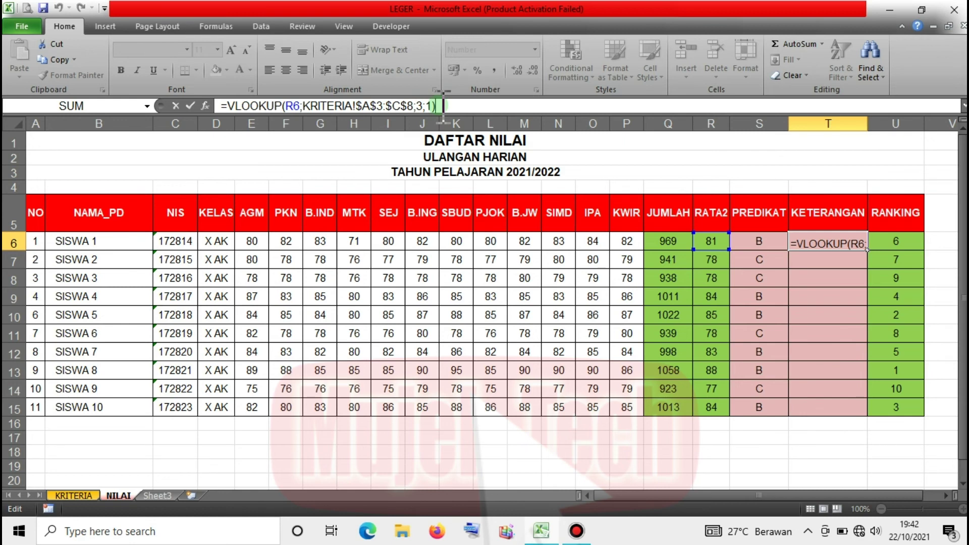
key("Return")
left_click(831, 243)
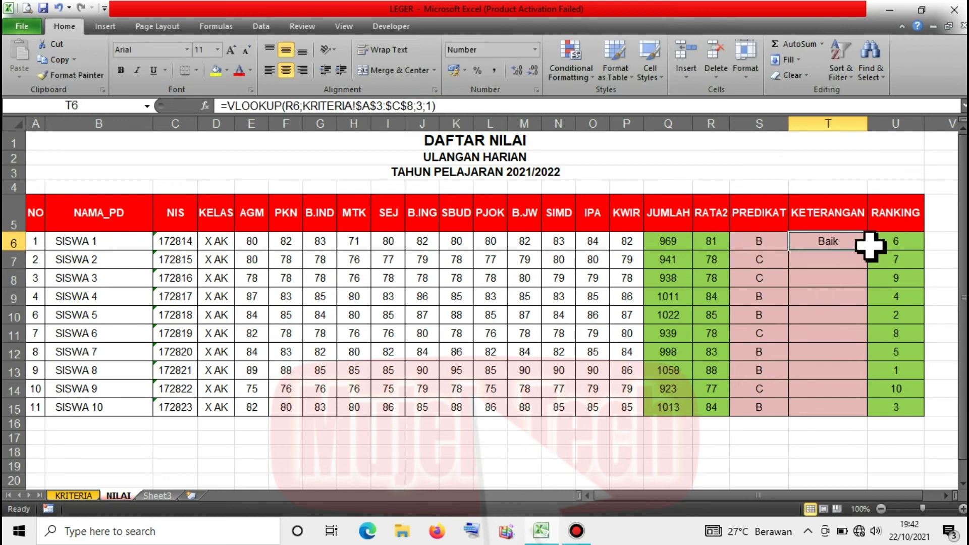
left_click(73, 496)
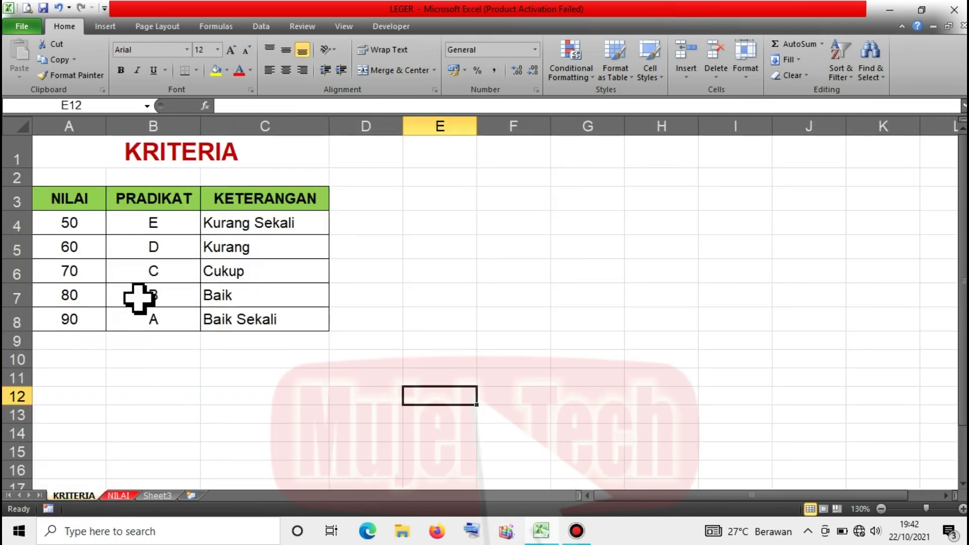
Copy T6's KETERANGAN VLOOKUP down through T15 for SISWA 1 to SISWA 10.
left_click(119, 496)
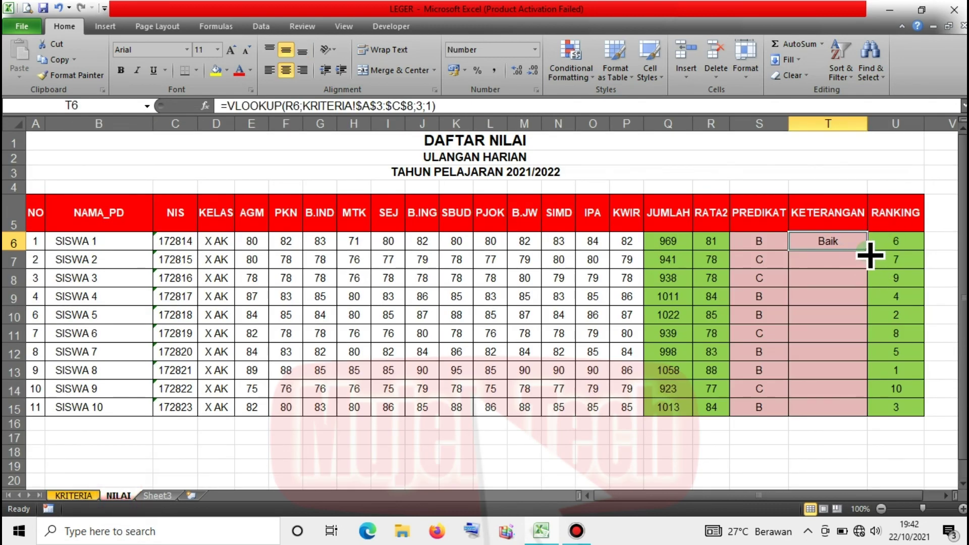
double_click(869, 250)
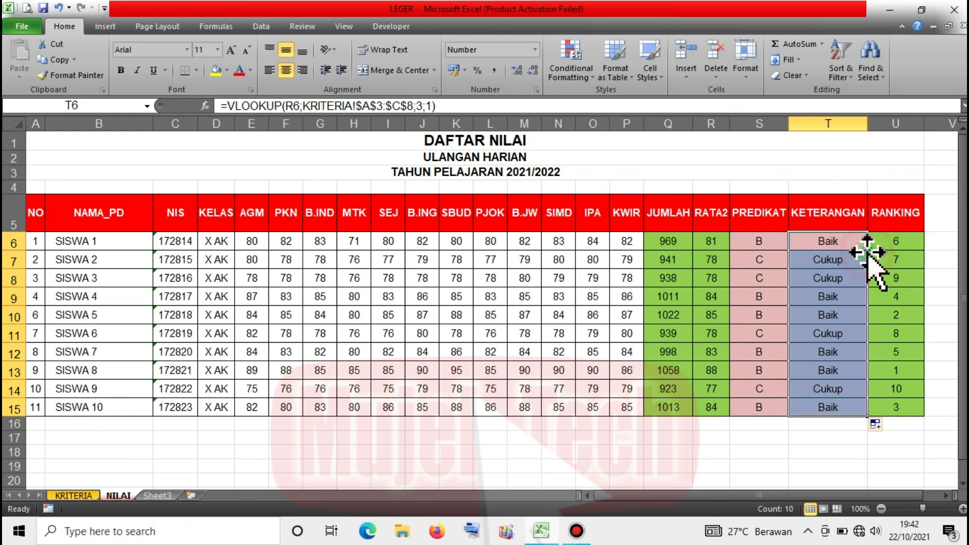
left_click(828, 314)
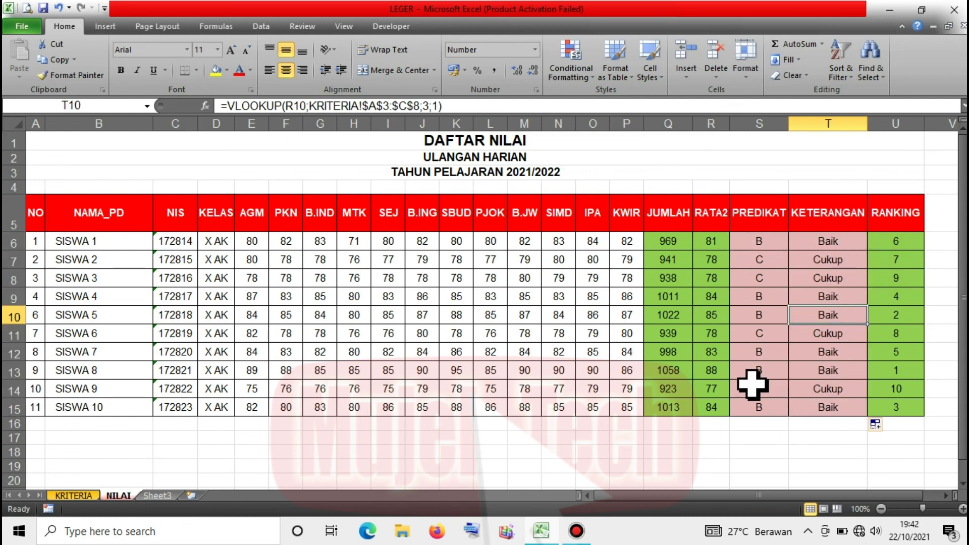
left_click(75, 496)
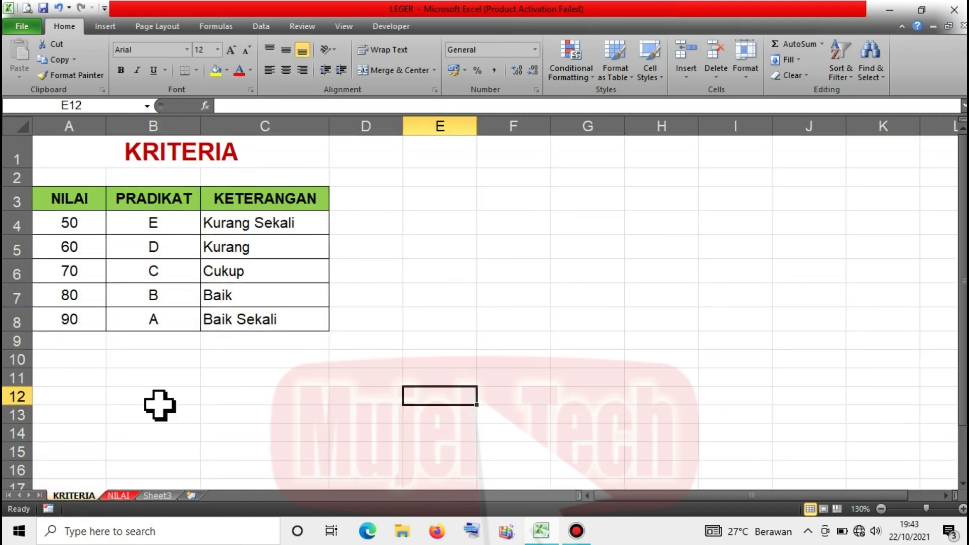
left_click(118, 496)
left_click(758, 297)
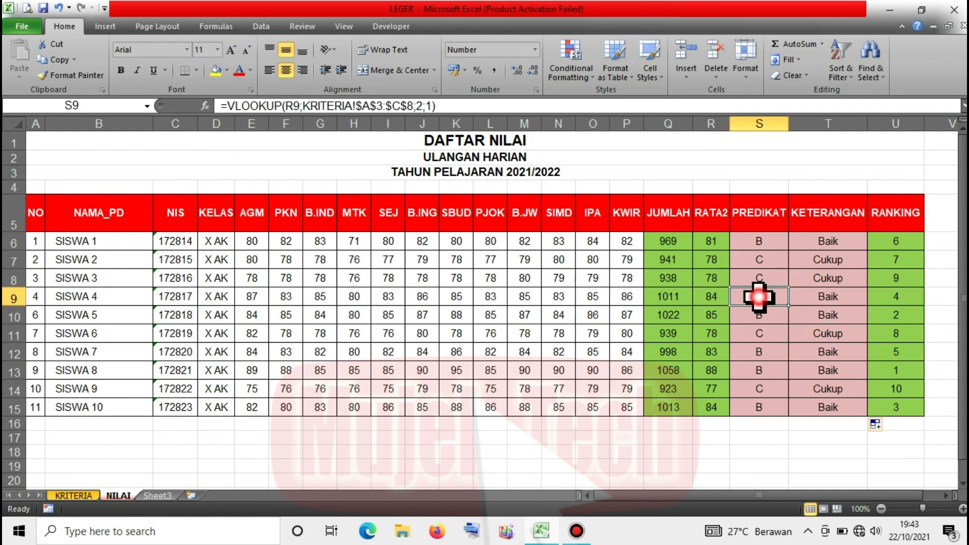